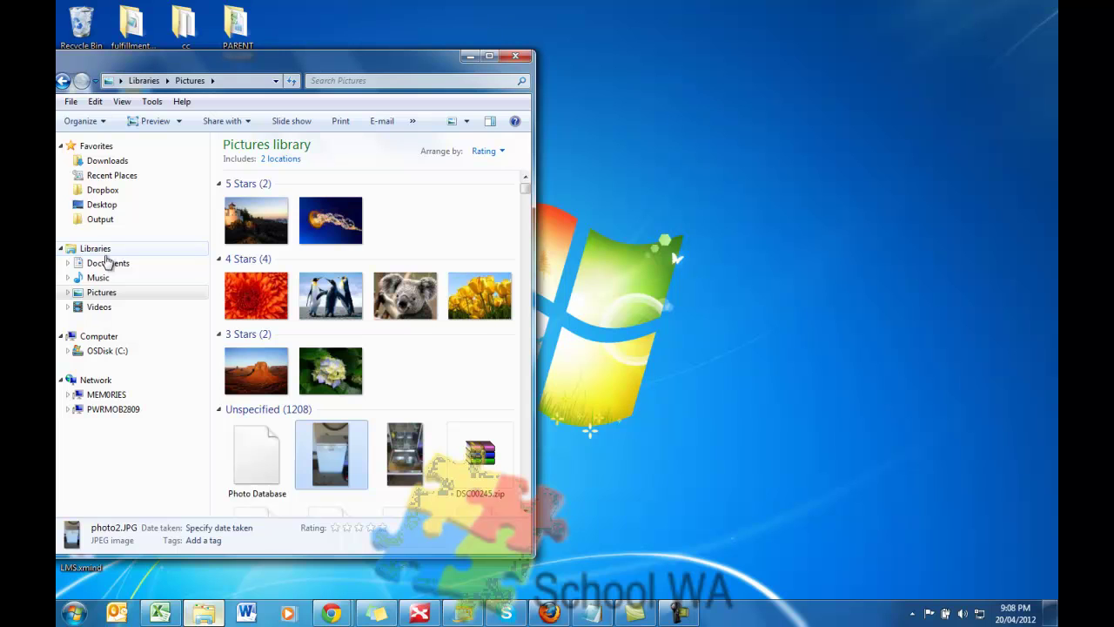
# Show the Pictures library, reposition its window on the desktop and widen it so more thumbnails fit.
pyautogui.click(106, 294)
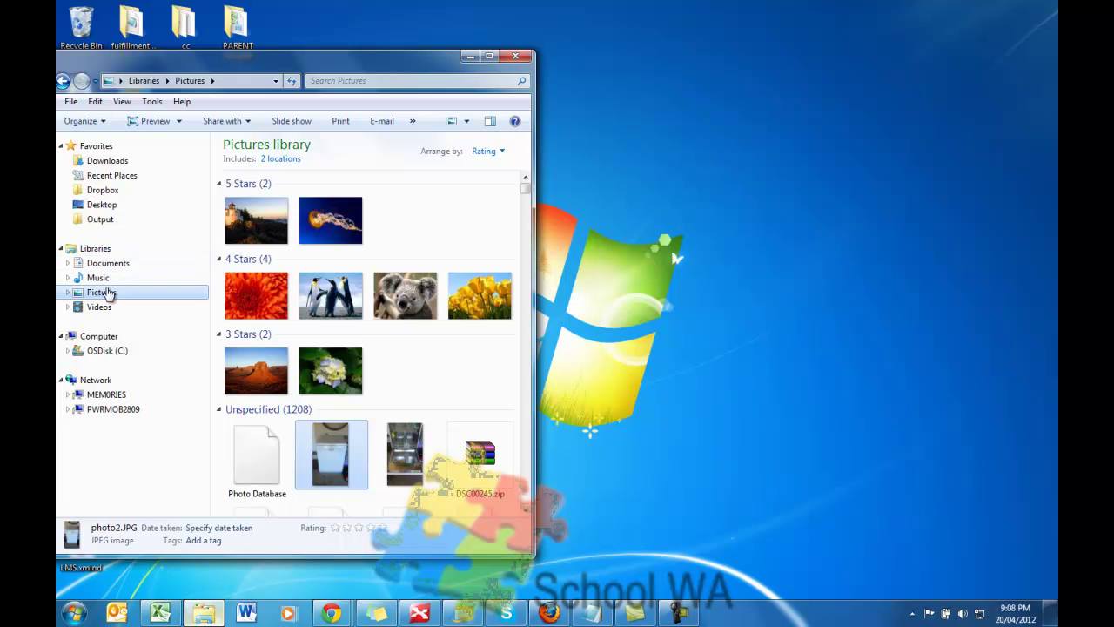
pyautogui.moveTo(299, 69); pyautogui.dragTo(494, 43)
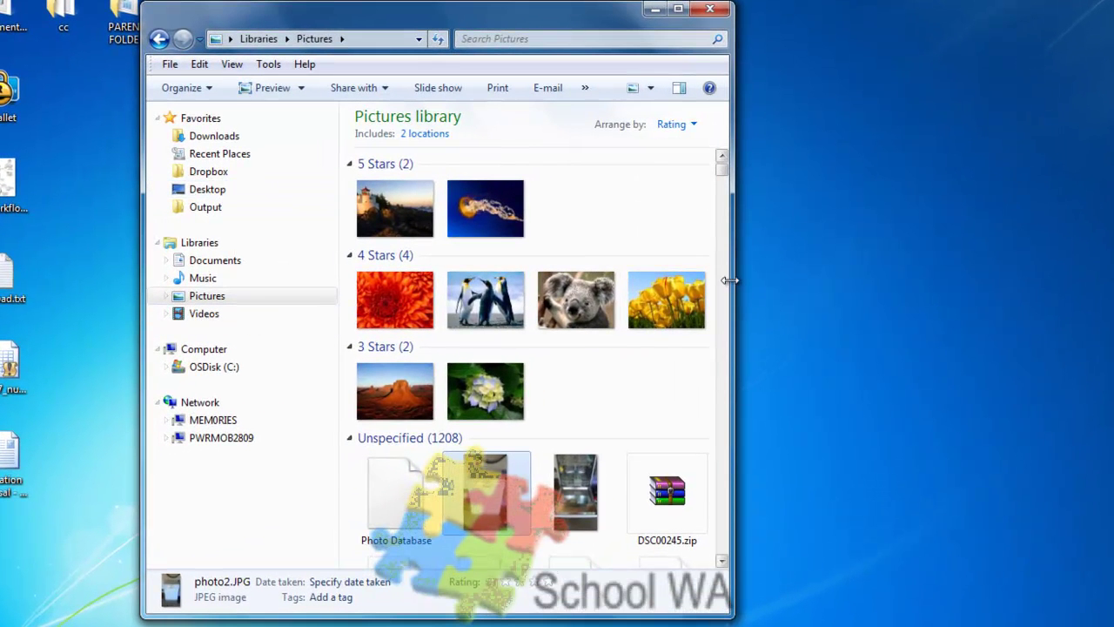
pyautogui.moveTo(728, 280); pyautogui.dragTo(795, 279)
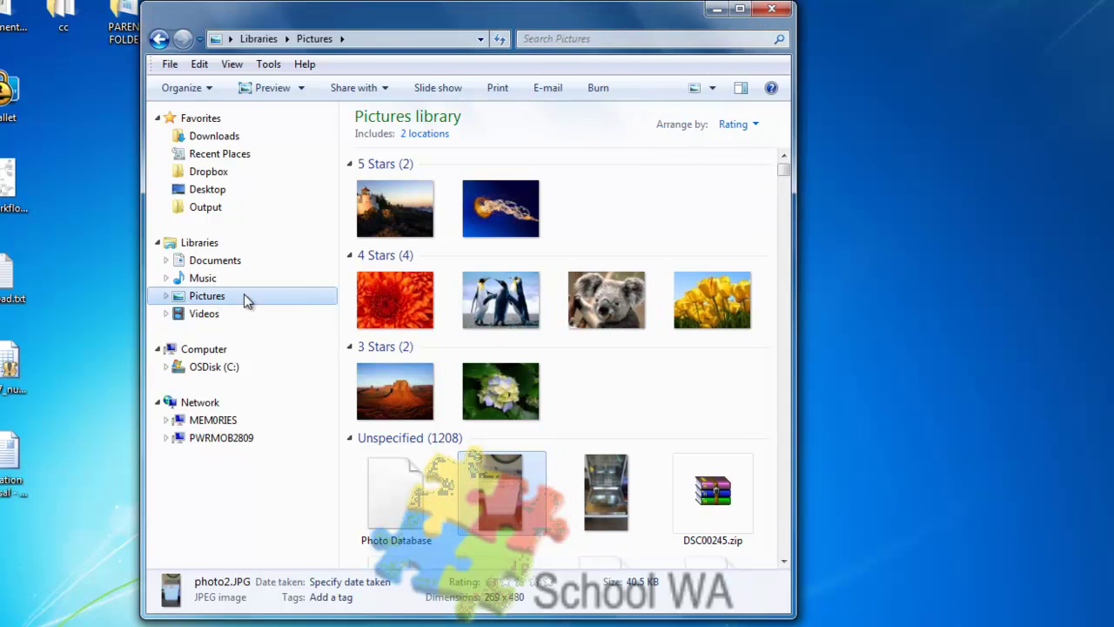
# Arrange the Pictures library by folder, and return it to the arrangement by rating.
pyautogui.click(758, 126)
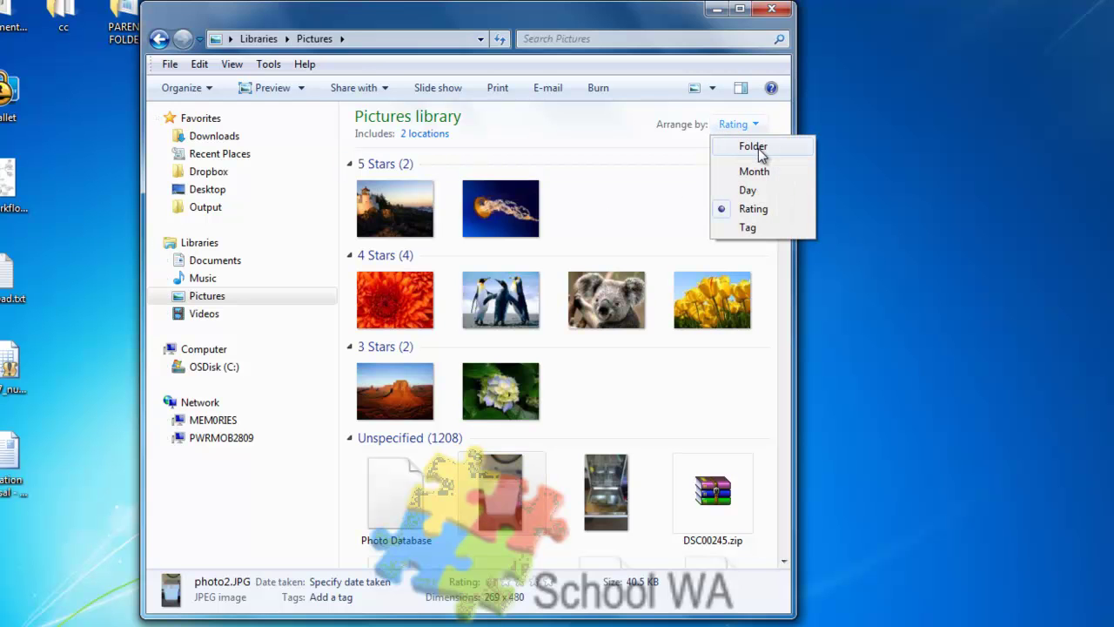
pyautogui.click(754, 148)
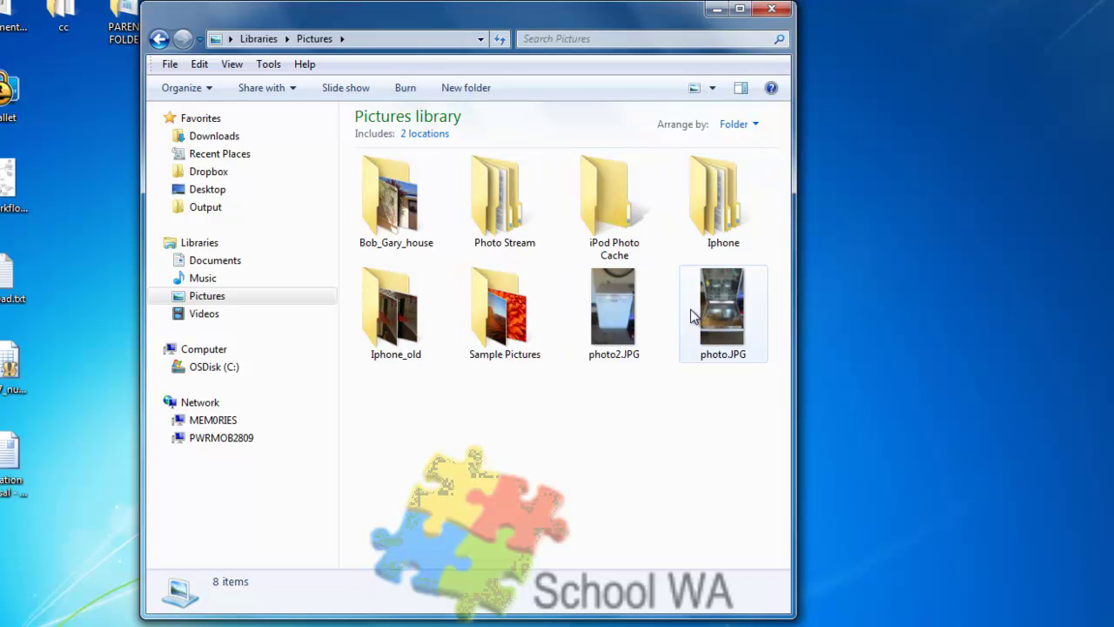
pyautogui.moveTo(693, 316)
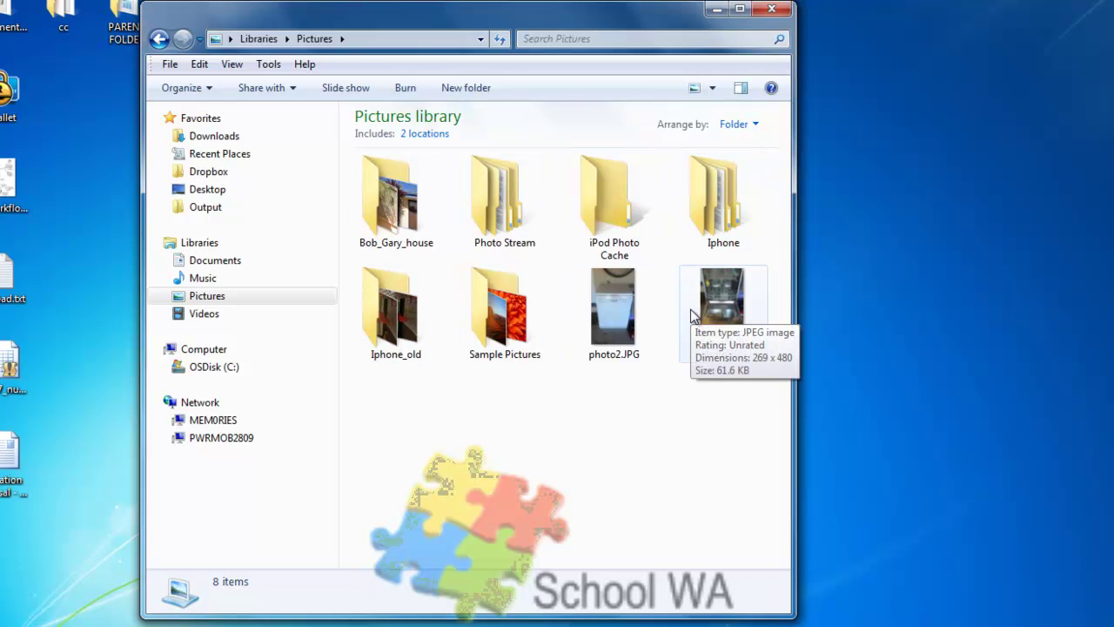
pyautogui.click(757, 129)
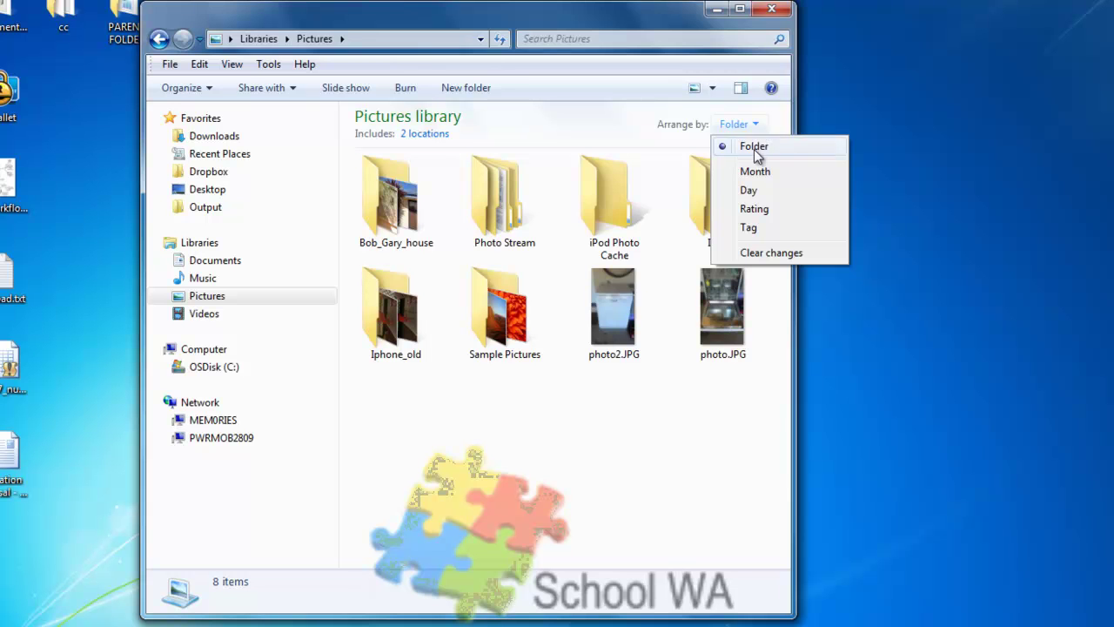
pyautogui.click(756, 208)
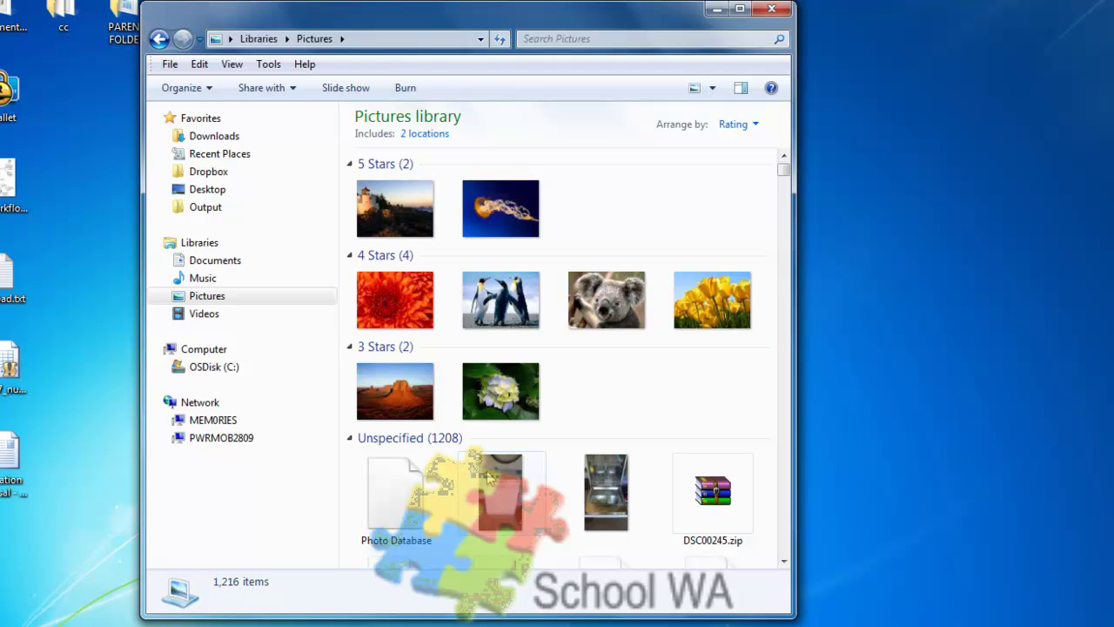
# Try multiple selection in the Unspecified group: photo.JPG with photo2.JPG, the range to Photo Database, and photo.JPG with only Photo Database.
pyautogui.click(599, 484)
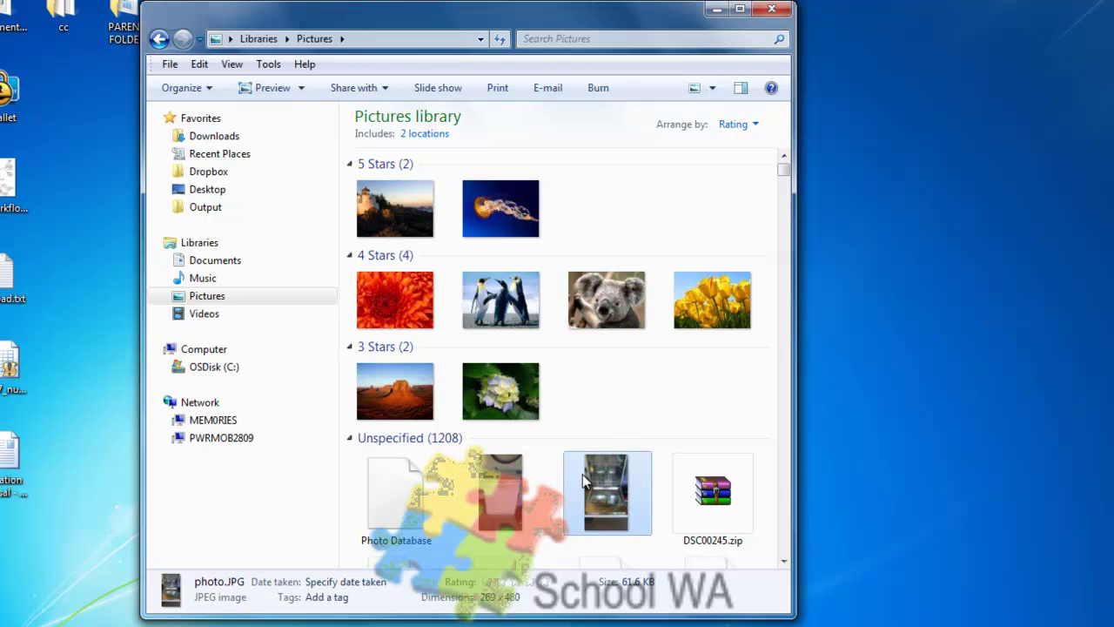
pyautogui.keyDown('ctrl'); pyautogui.click(509, 486); pyautogui.keyUp('ctrl')
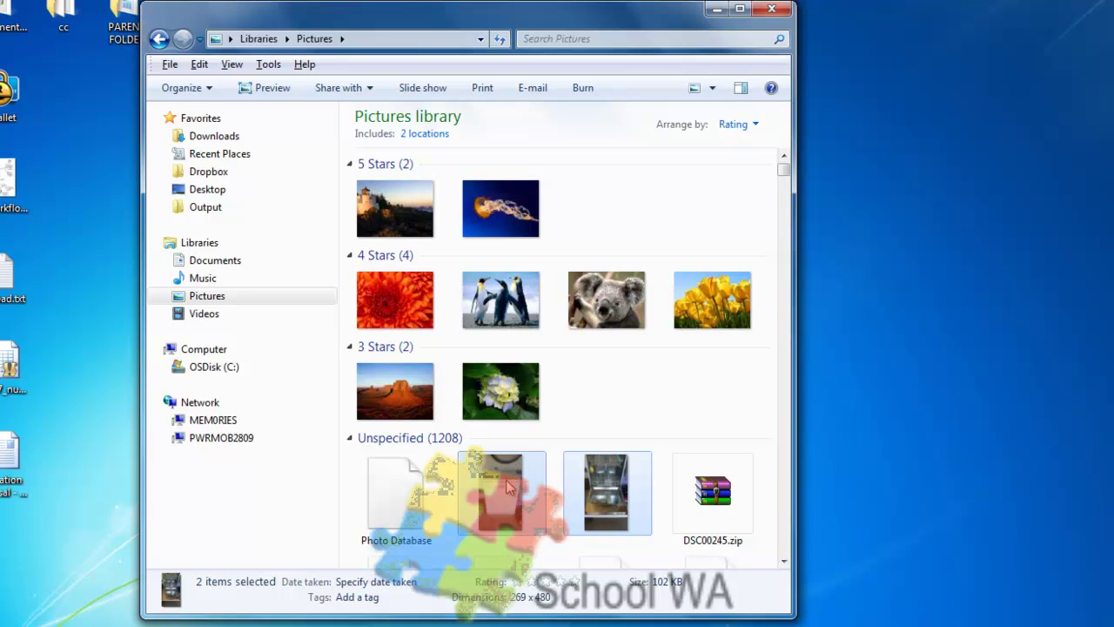
pyautogui.click(580, 491)
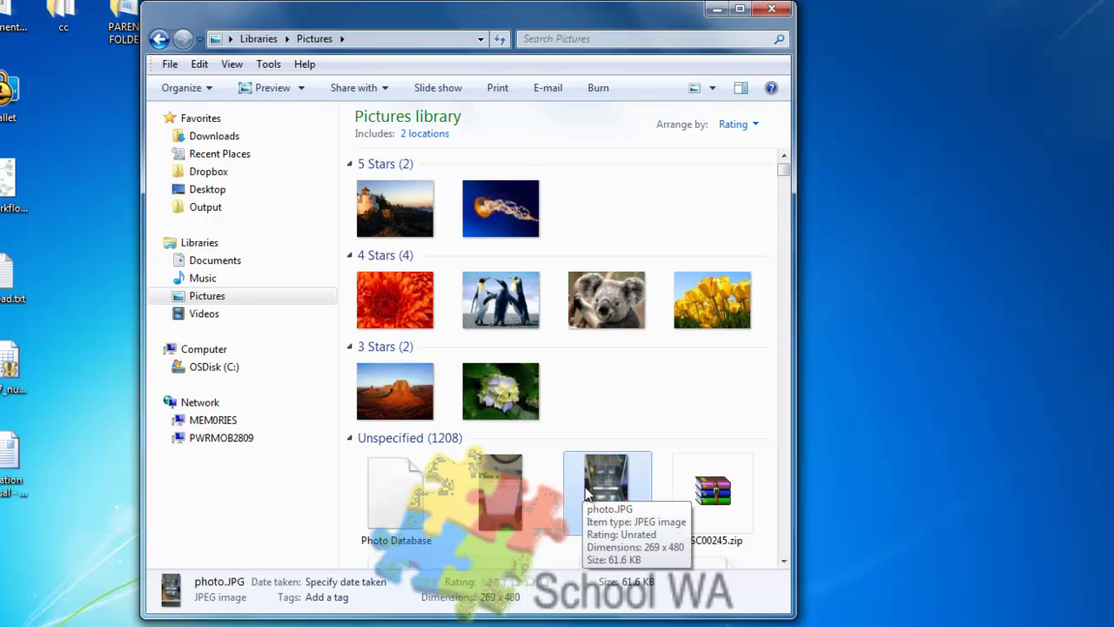
pyautogui.keyDown('shift'); pyautogui.click(414, 497); pyautogui.keyUp('shift')
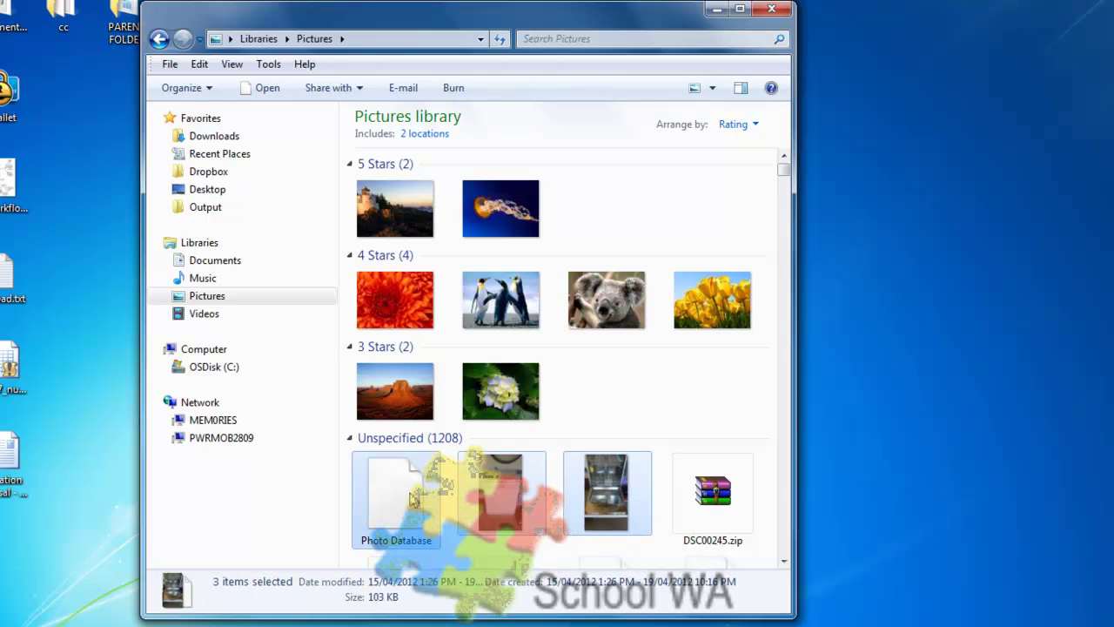
pyautogui.click(615, 495)
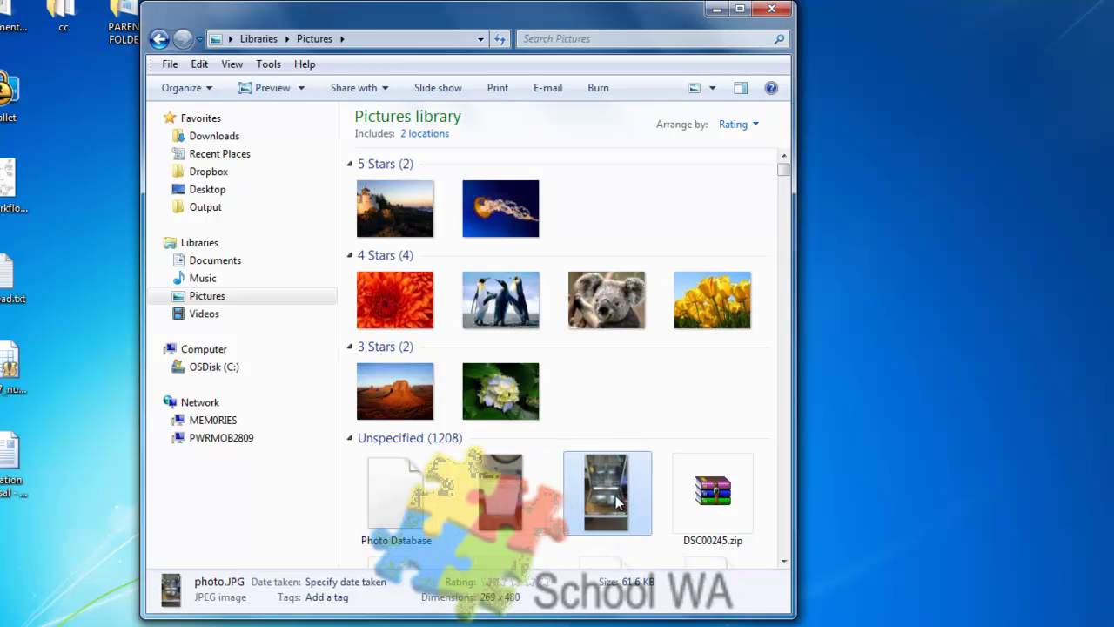
pyautogui.keyDown('ctrl'); pyautogui.click(416, 502); pyautogui.keyUp('ctrl')
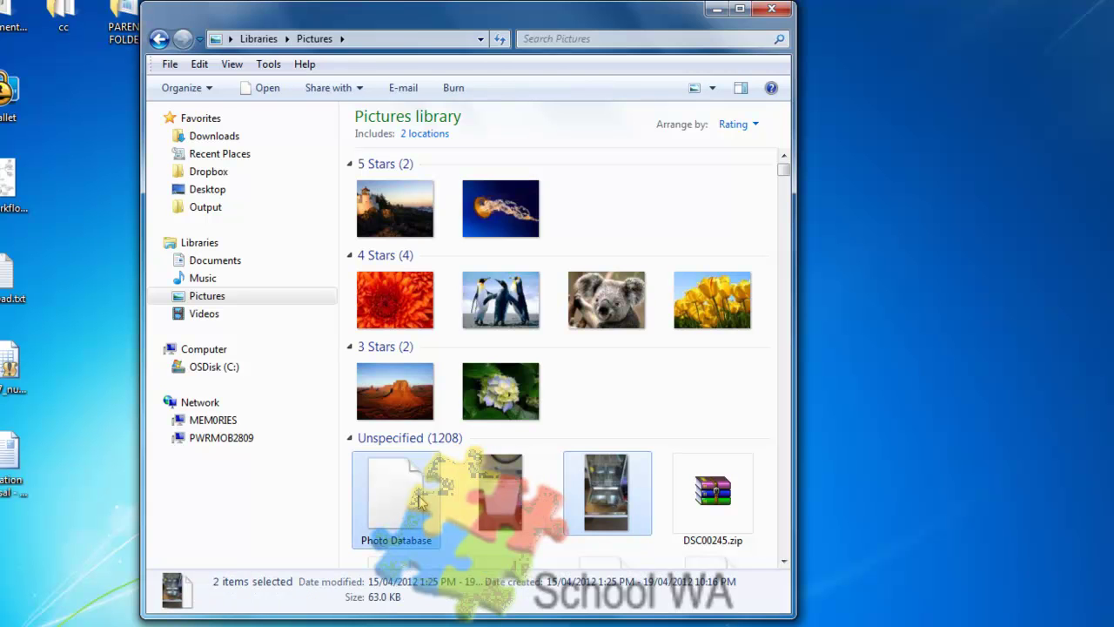
# Select photo.JPG and photo2.JPG together, give both a 1-star rating and save the change.
pyautogui.click(594, 501)
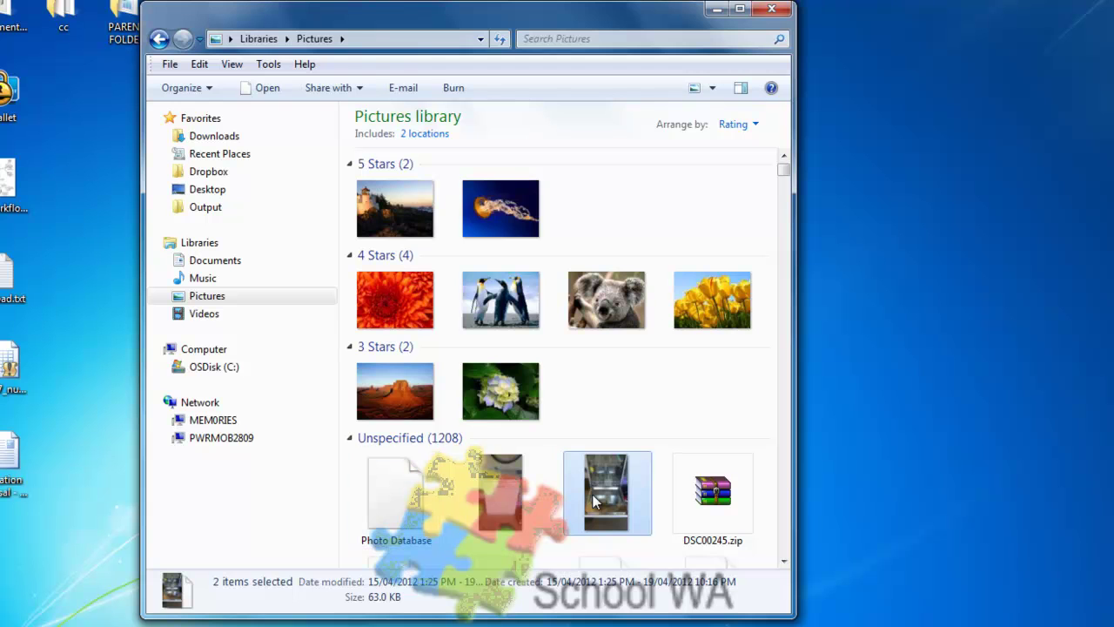
pyautogui.moveTo(592, 500)
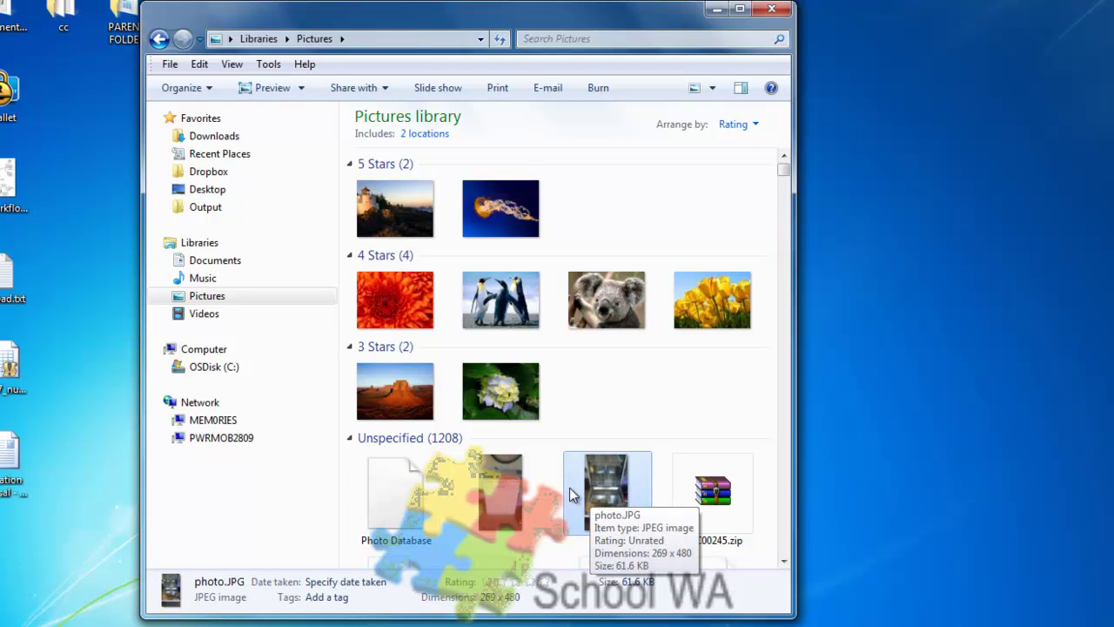
pyautogui.keyDown('ctrl'); pyautogui.click(514, 490); pyautogui.keyUp('ctrl')
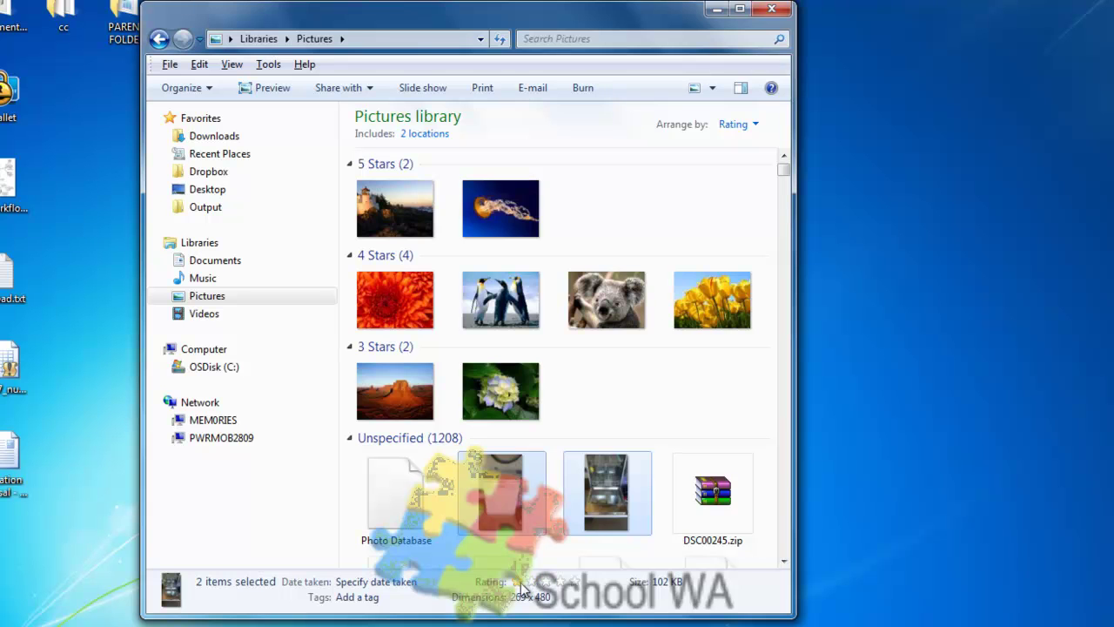
pyautogui.click(522, 590)
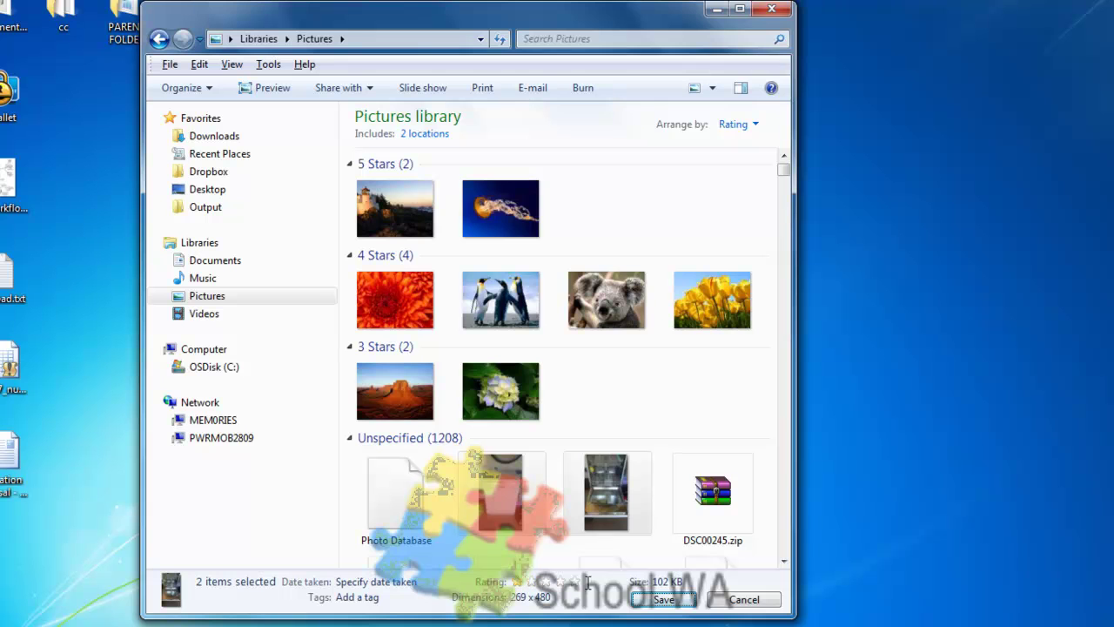
pyautogui.click(662, 600)
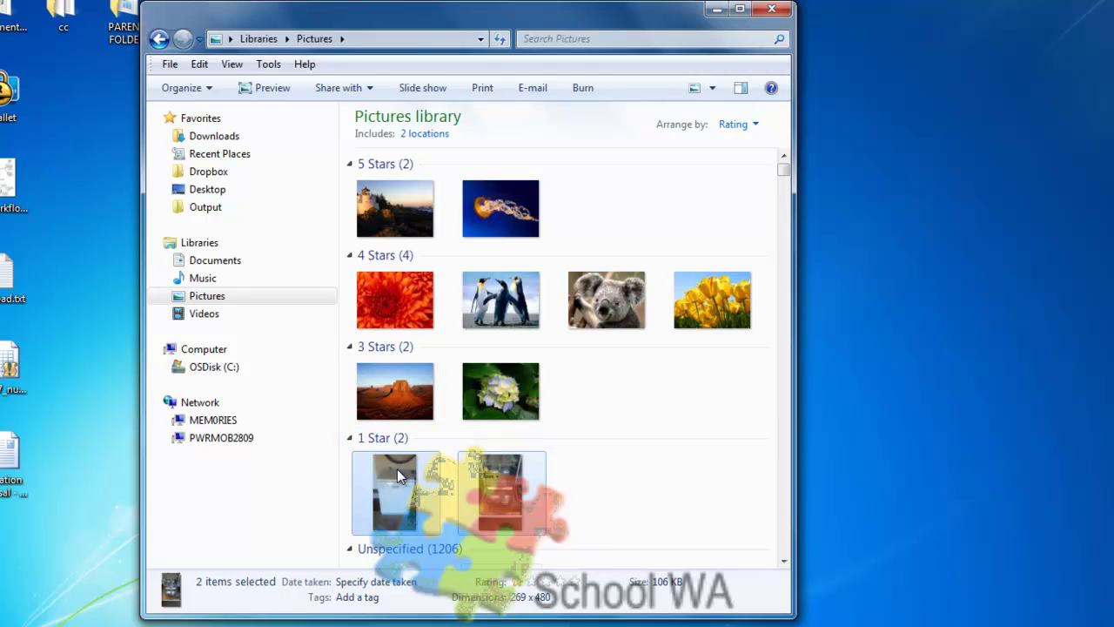
pyautogui.moveTo(397, 469)
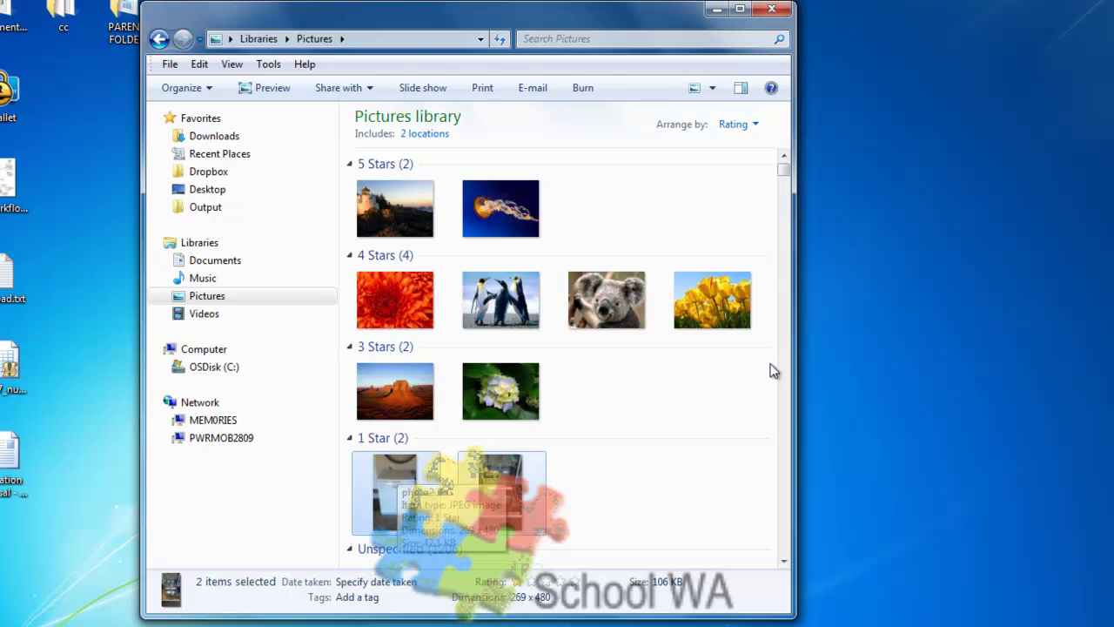
# Arrange the Pictures library by folder to list its folders and loose photos.
pyautogui.click(756, 127)
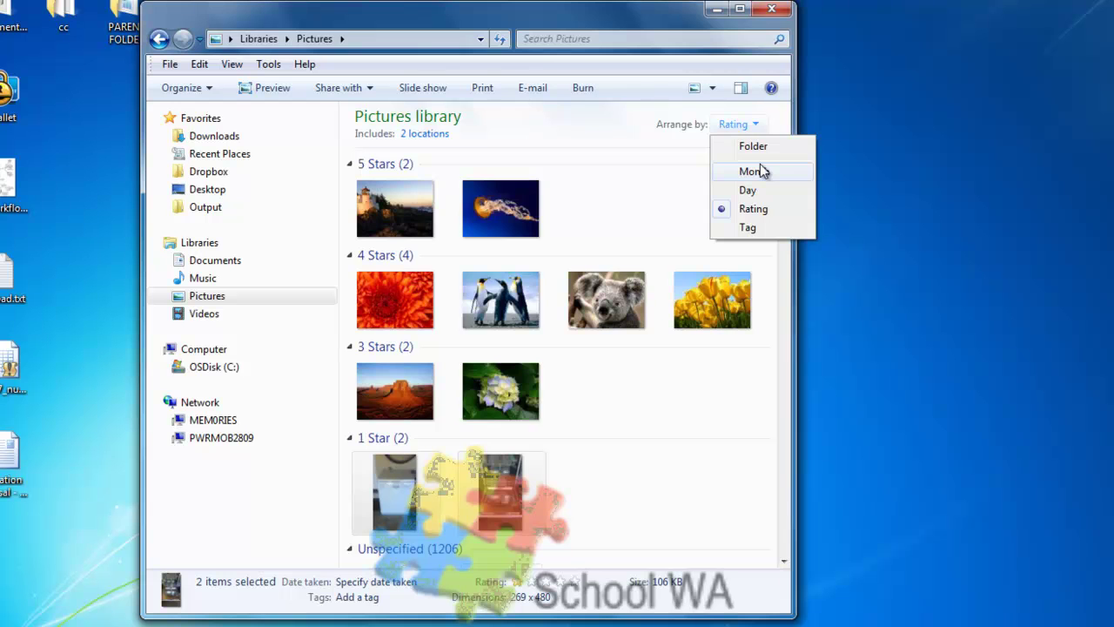
pyautogui.click(753, 146)
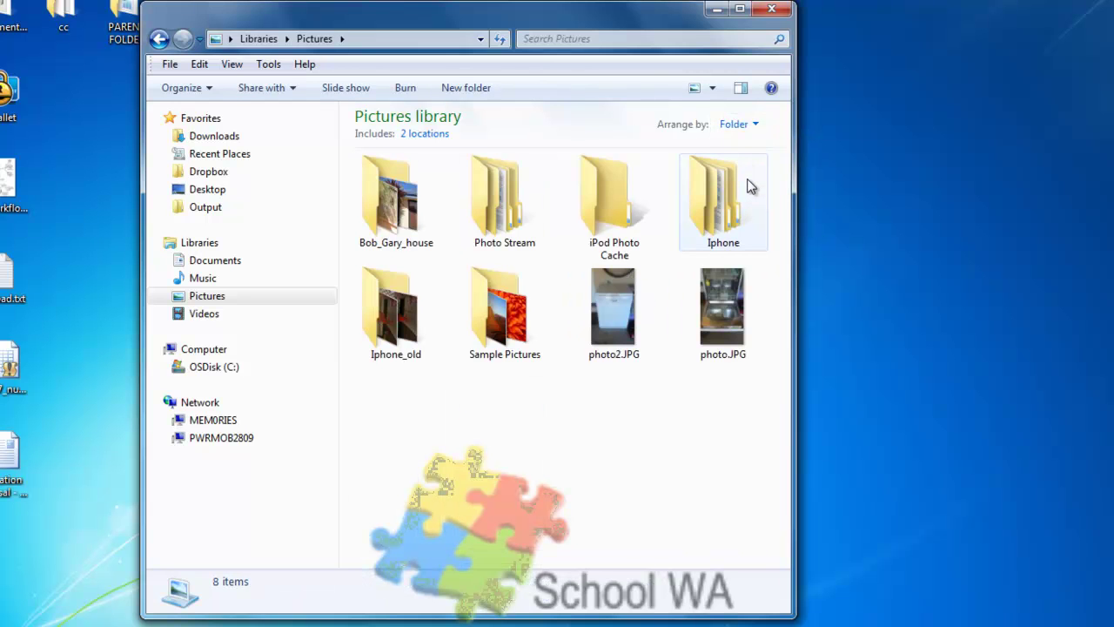
pyautogui.moveTo(380, 328)
# Arrange the library by month, open the February 2011 stack and browse its pictures by day.
pyautogui.click(757, 123)
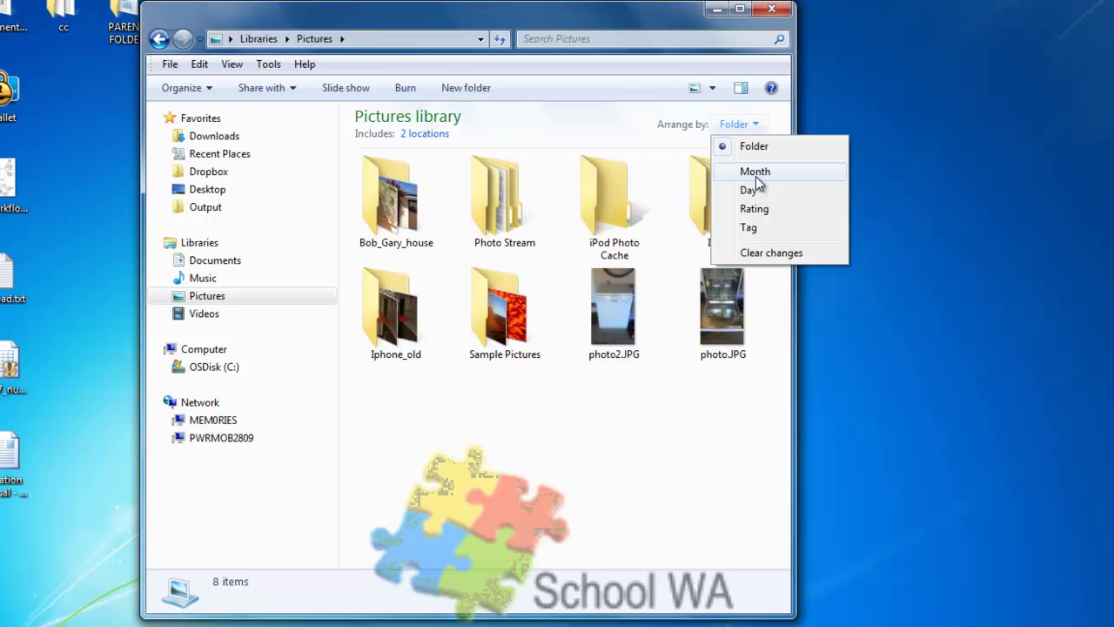
pyautogui.click(755, 176)
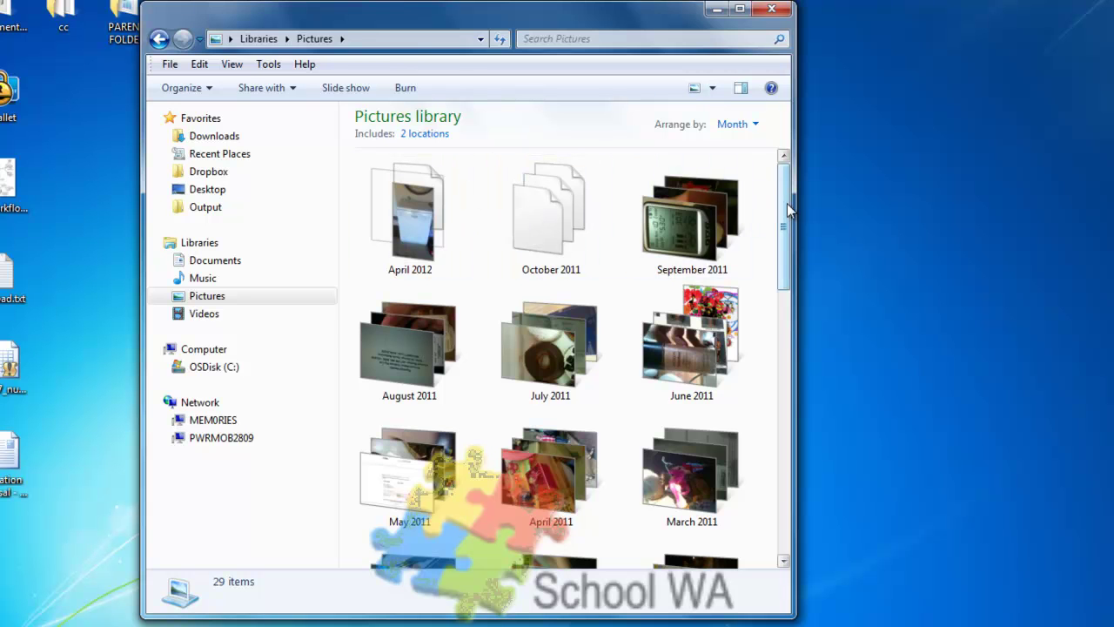
pyautogui.moveTo(787, 203); pyautogui.dragTo(785, 277)
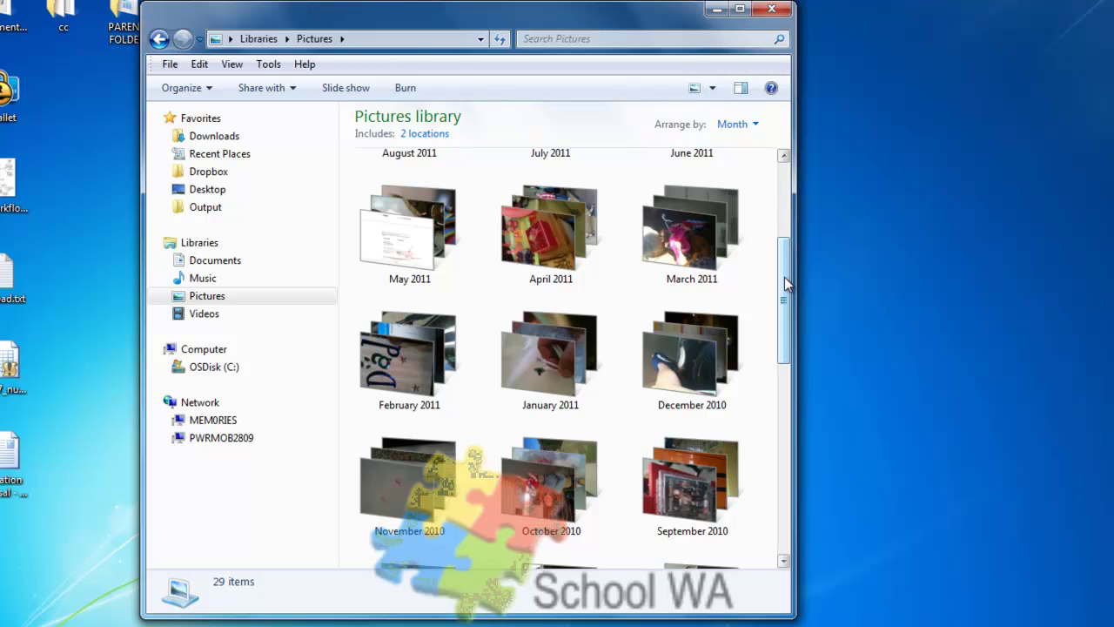
pyautogui.click(405, 349)
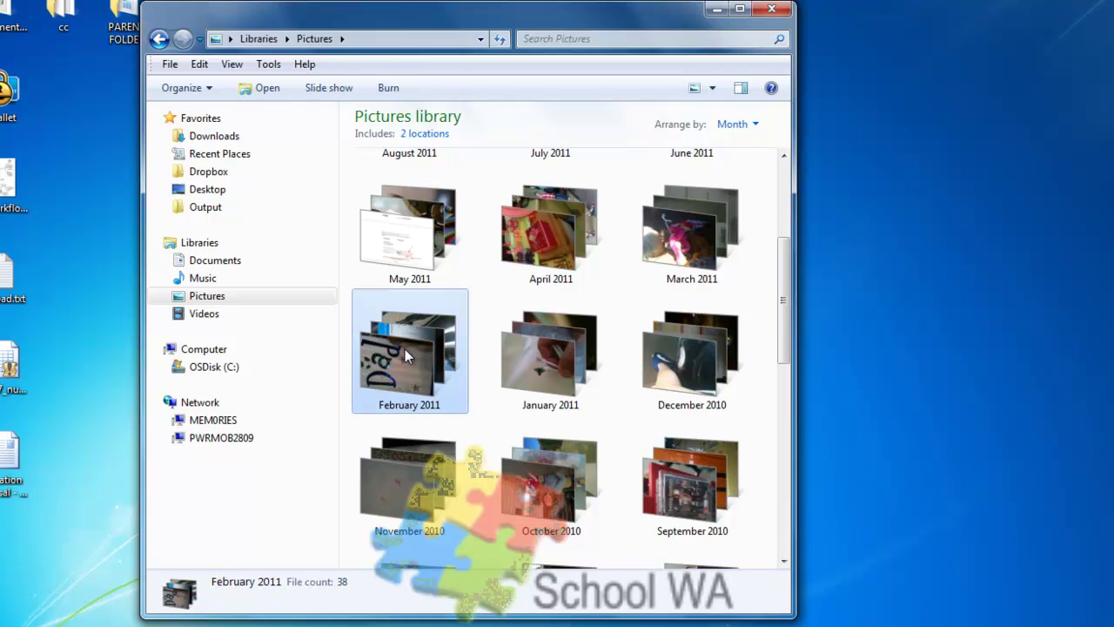
pyautogui.doubleClick(405, 349)
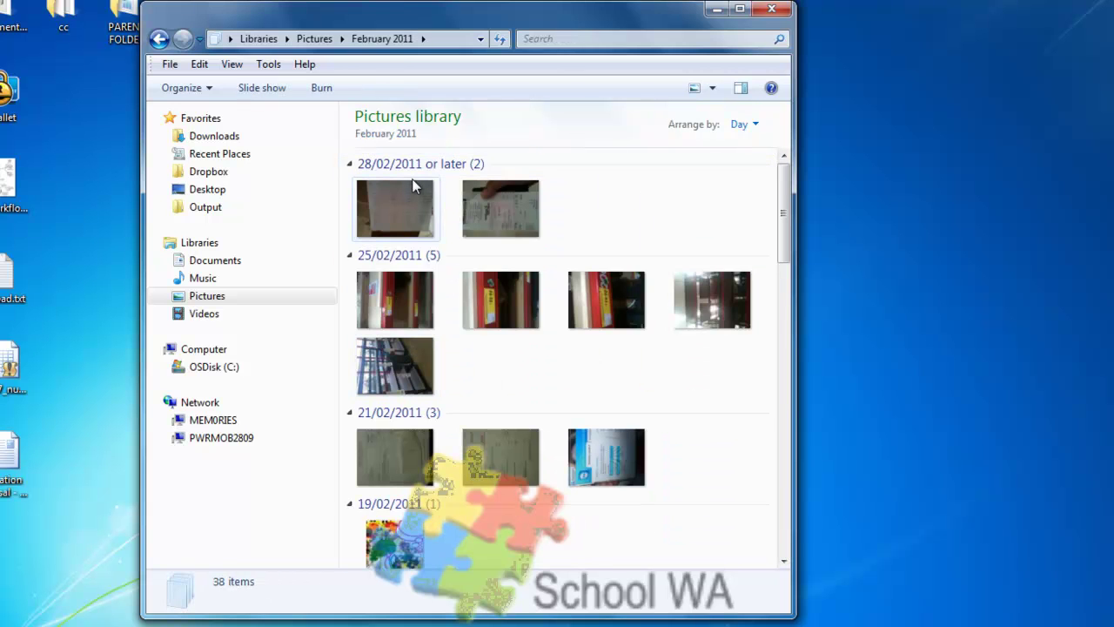
pyautogui.moveTo(784, 224); pyautogui.dragTo(782, 398)
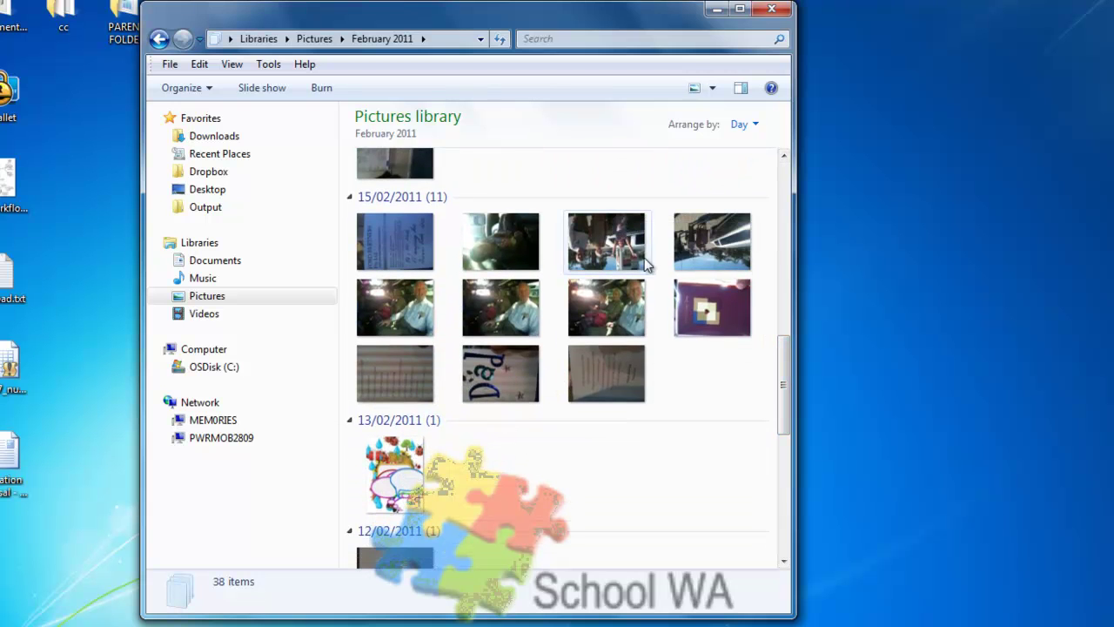
# Go back from February 2011 to the Pictures library and arrange it by folder again.
pyautogui.click(158, 41)
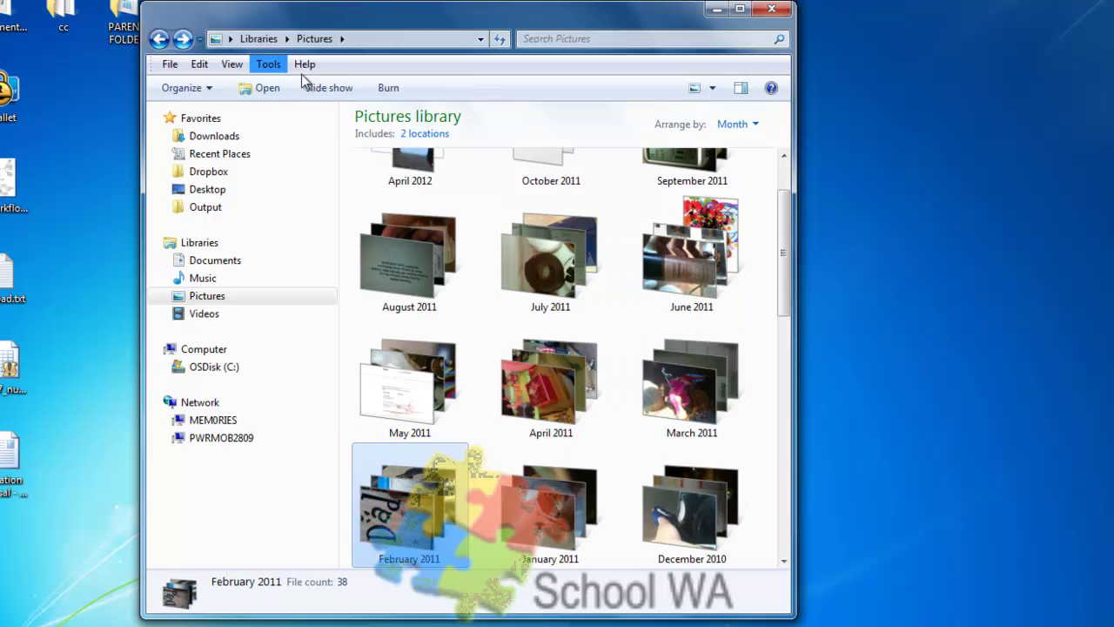
pyautogui.click(757, 124)
pyautogui.click(753, 147)
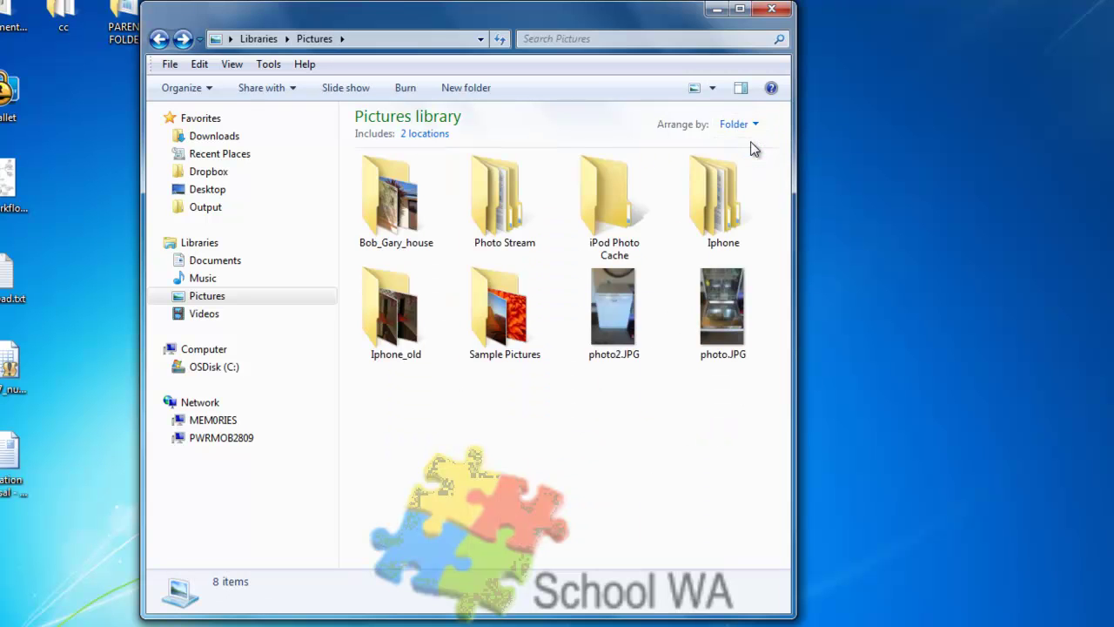
pyautogui.click(756, 124)
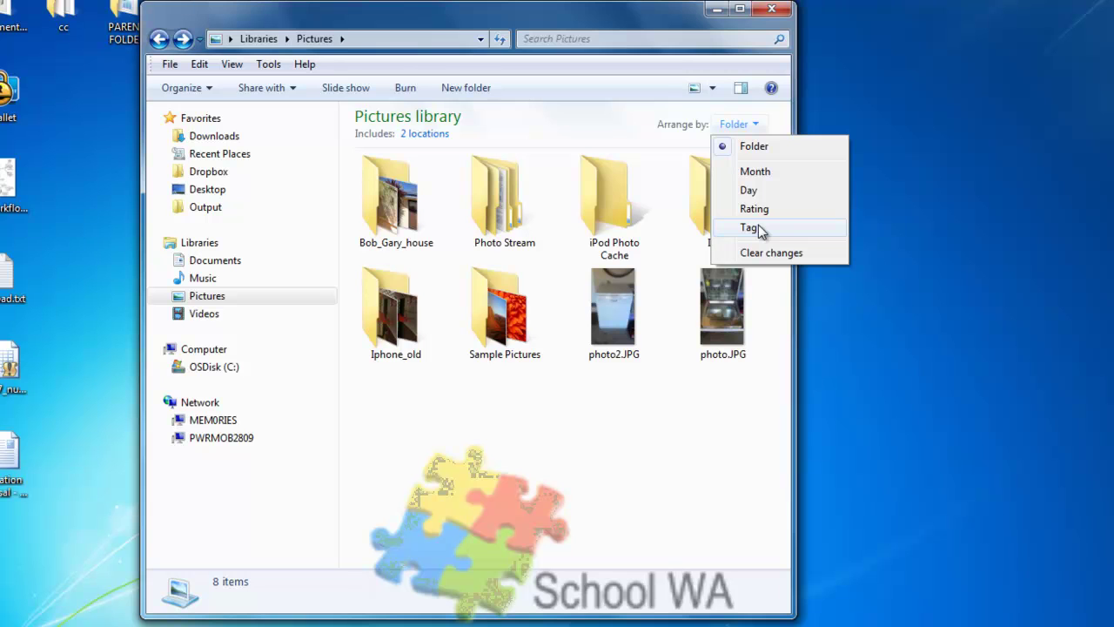
pyautogui.click(637, 453)
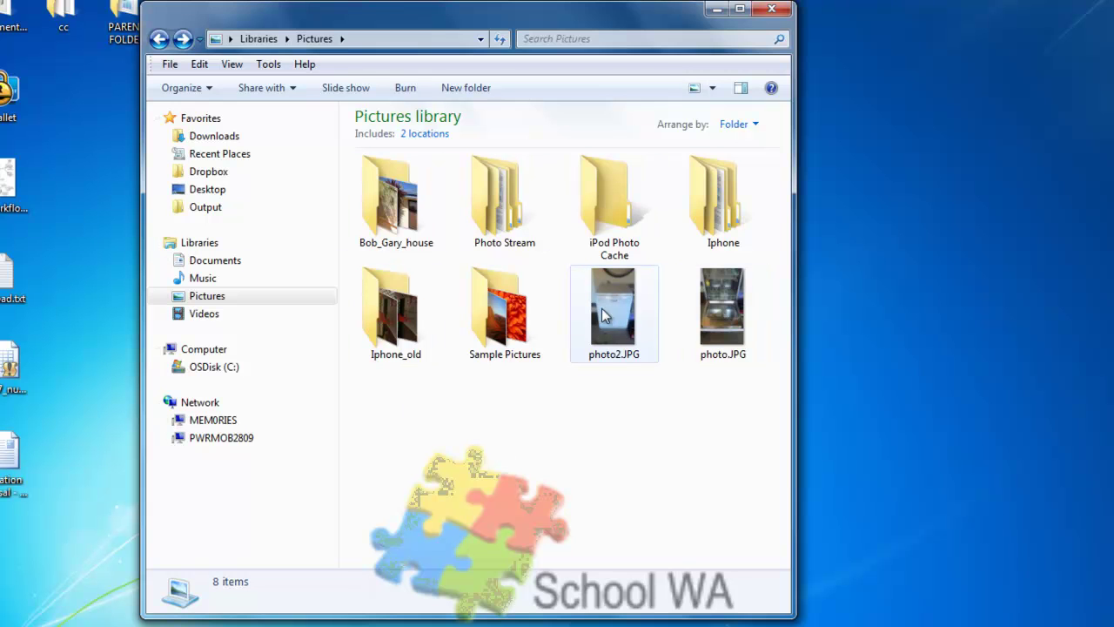
# Select photo2.JPG and photo.JPG together, add the tag Gumtree to both and save the change.
pyautogui.moveTo(602, 310)
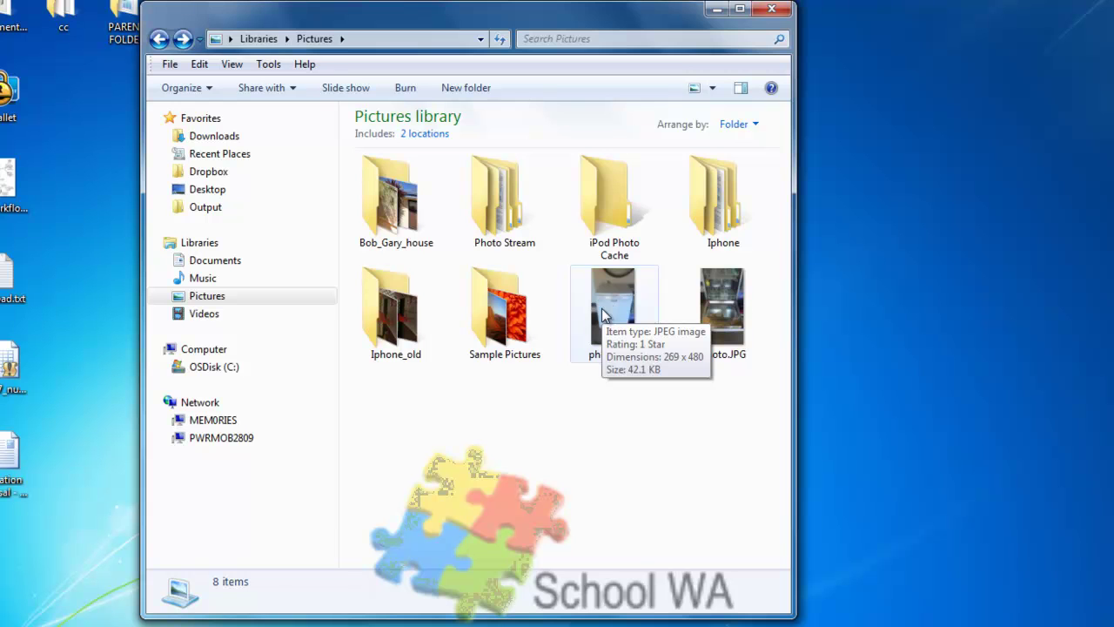
pyautogui.click(625, 308)
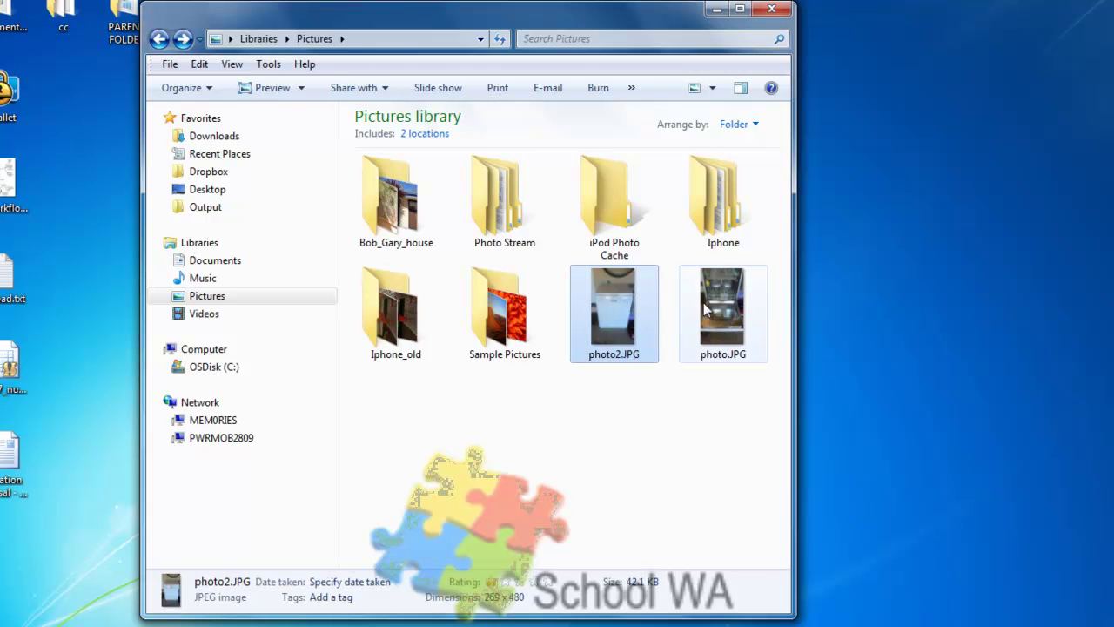
pyautogui.keyDown('ctrl'); pyautogui.click(724, 310); pyautogui.keyUp('ctrl')
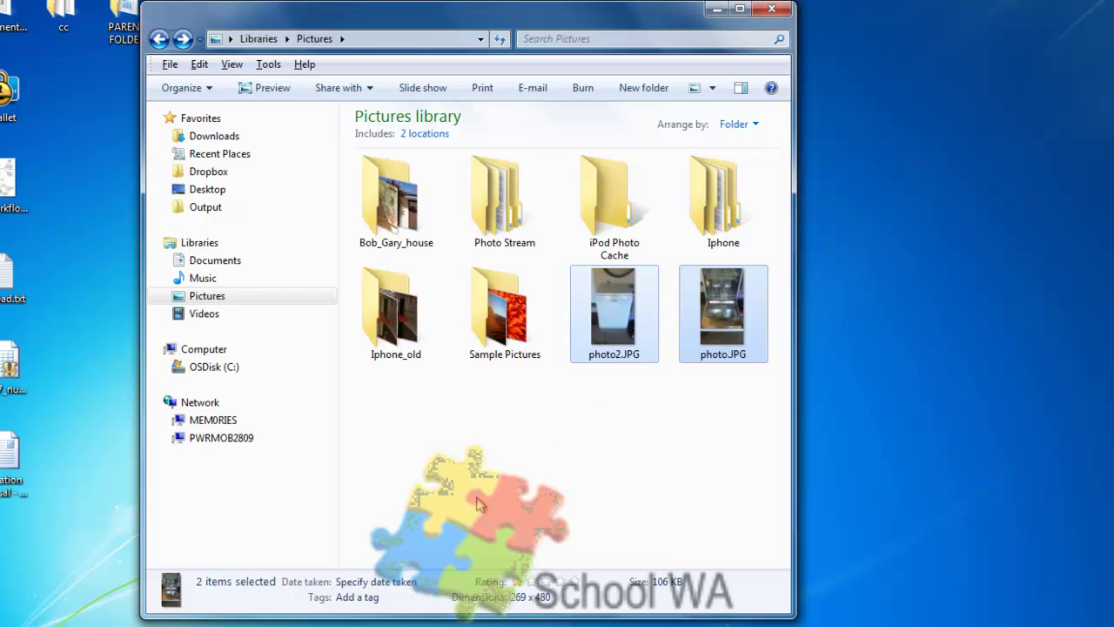
pyautogui.click(367, 597)
pyautogui.write('Gumtree;')
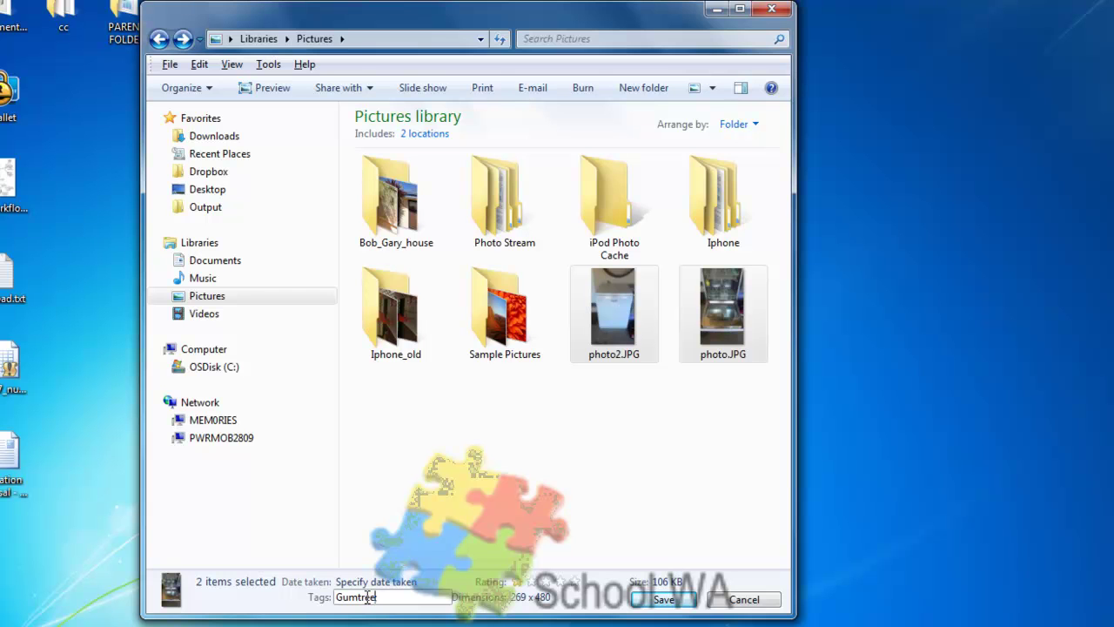
pyautogui.click(663, 600)
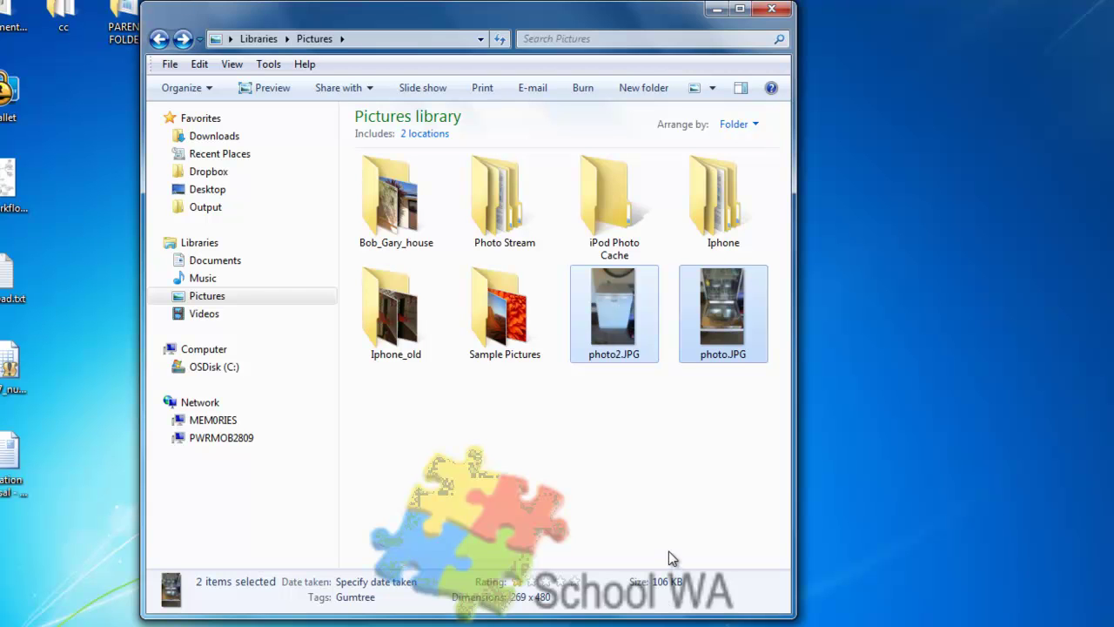
# Arrange the Pictures library by tag and open the Gumtree stack to view its photos.
pyautogui.click(759, 122)
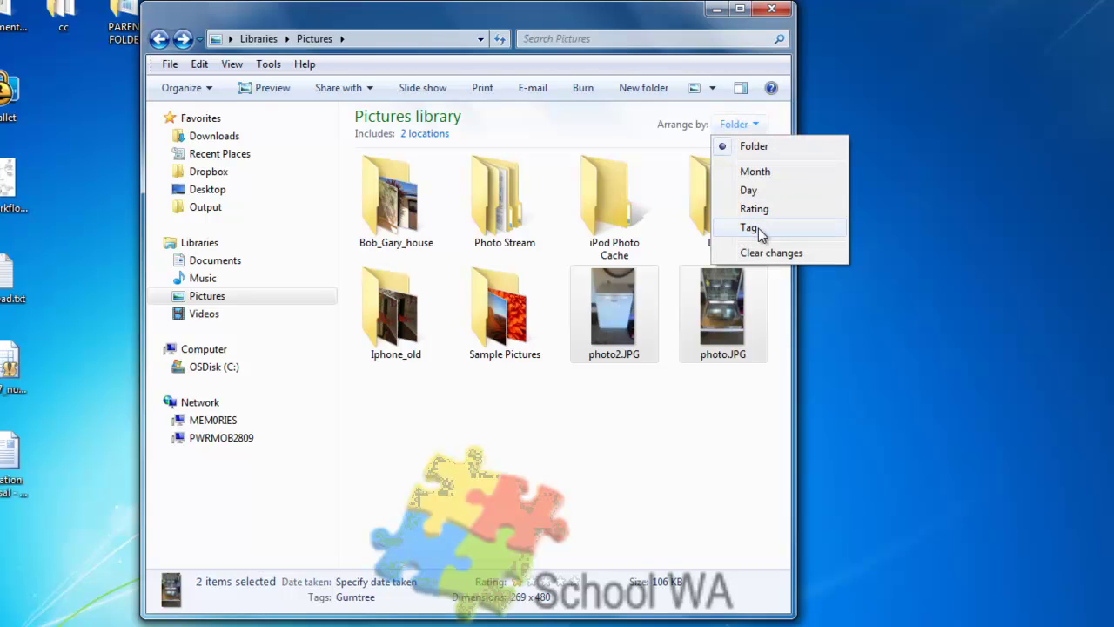
pyautogui.click(758, 227)
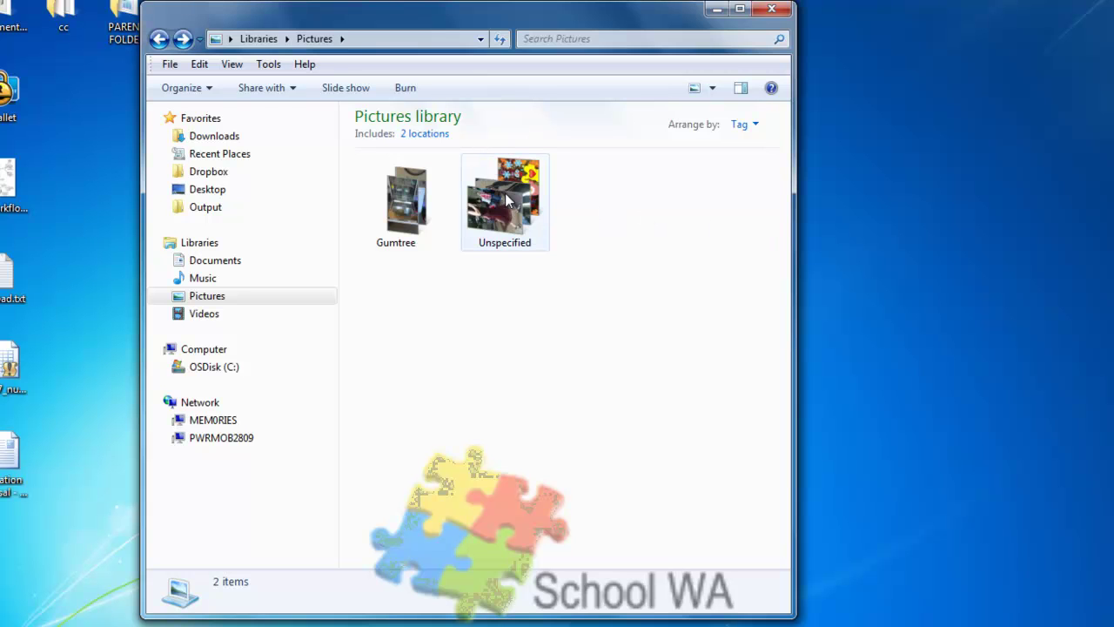
pyautogui.moveTo(508, 199)
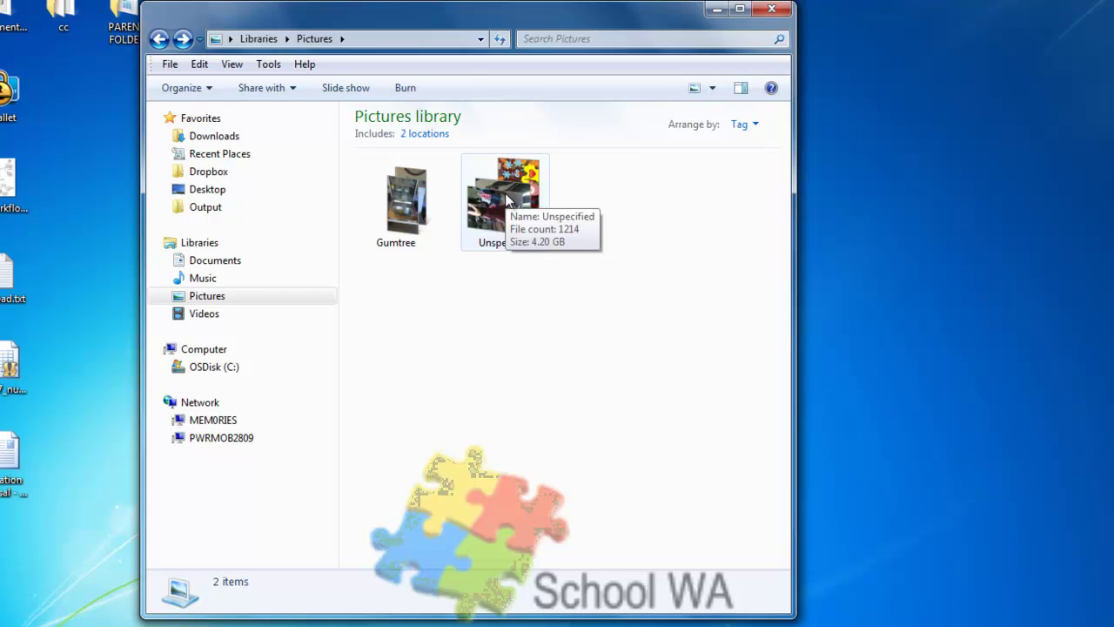
pyautogui.click(412, 222)
pyautogui.doubleClick(412, 221)
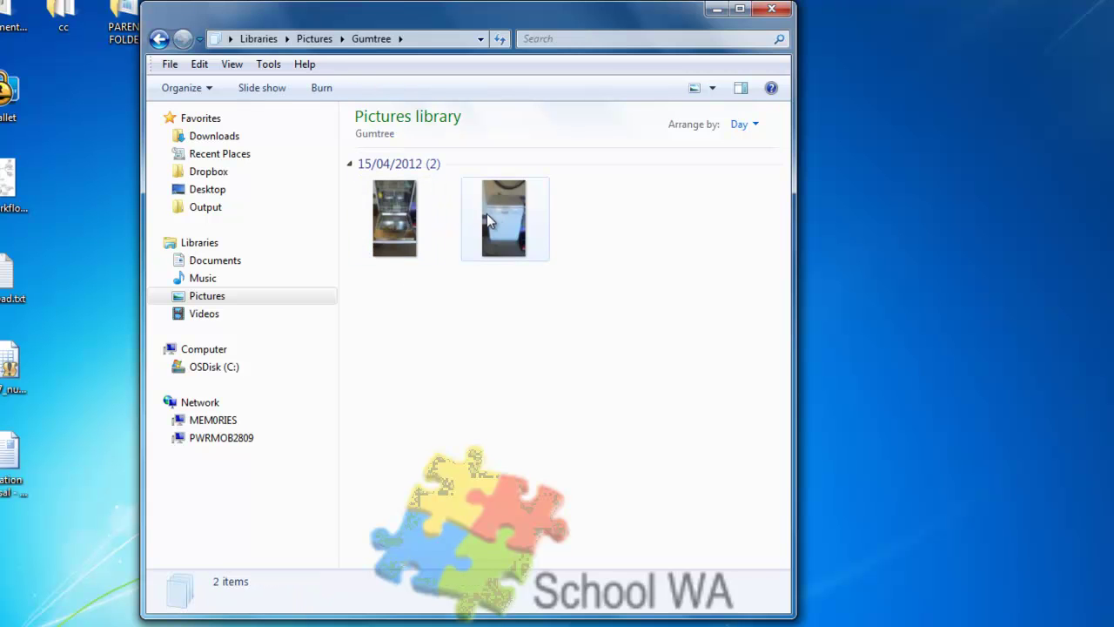
pyautogui.moveTo(487, 216)
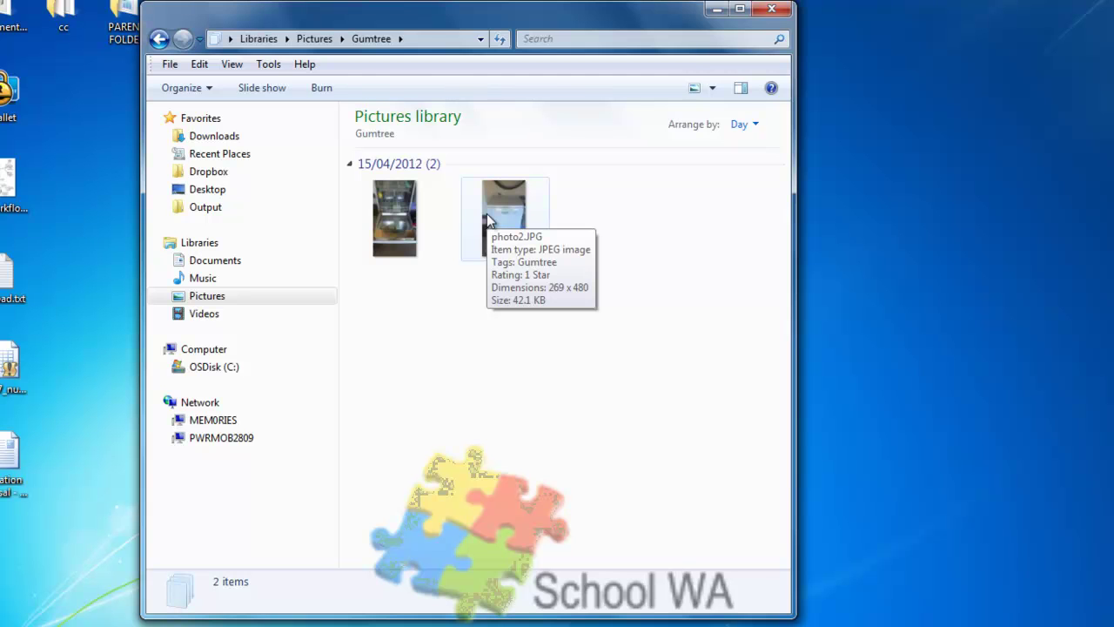
pyautogui.click(487, 214)
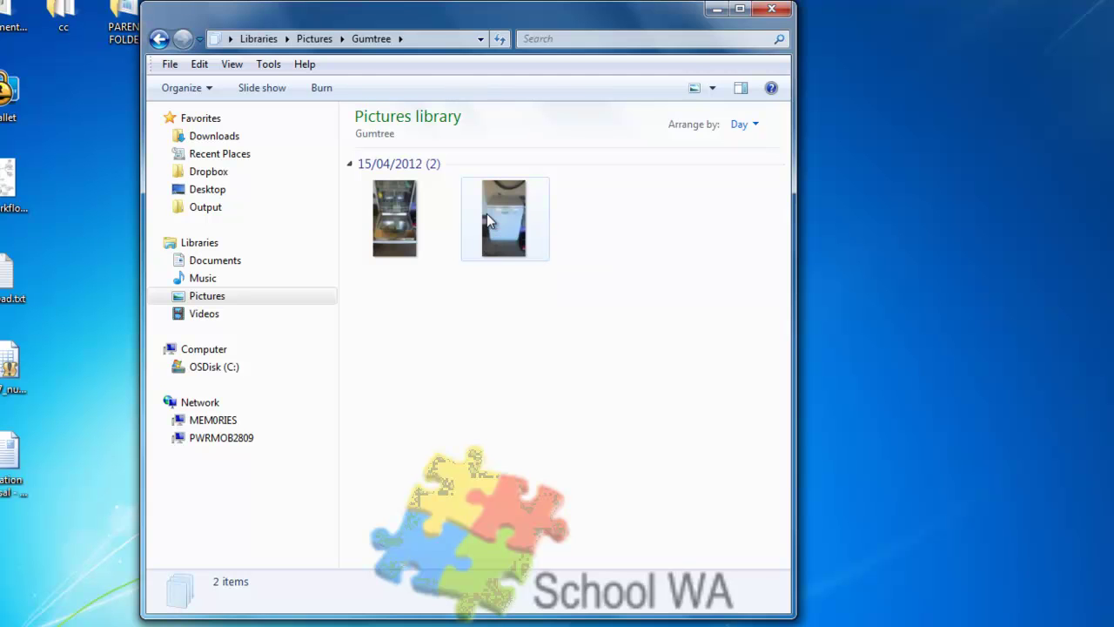